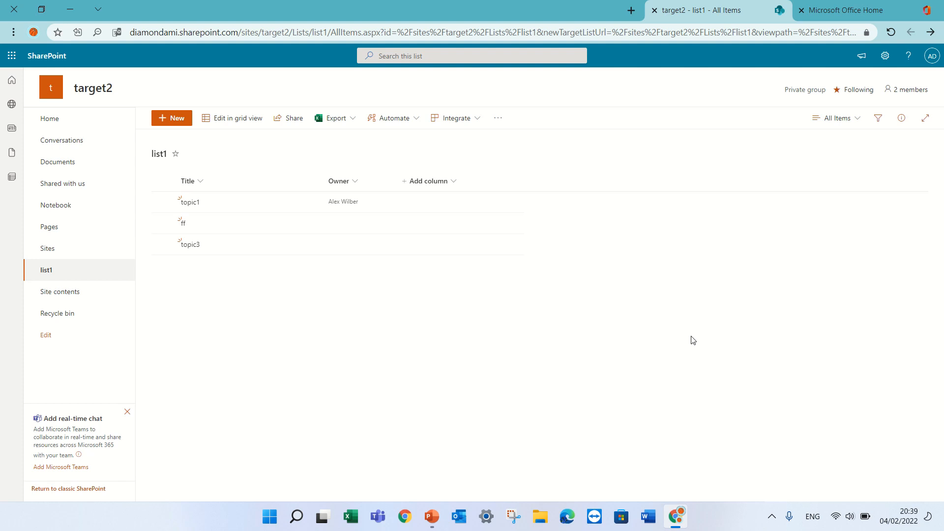
Trial a lookup column from Sites/Title in the creation page, then abandon it without saving.
{"action": "left_click", "coordinate": [439, 181]}
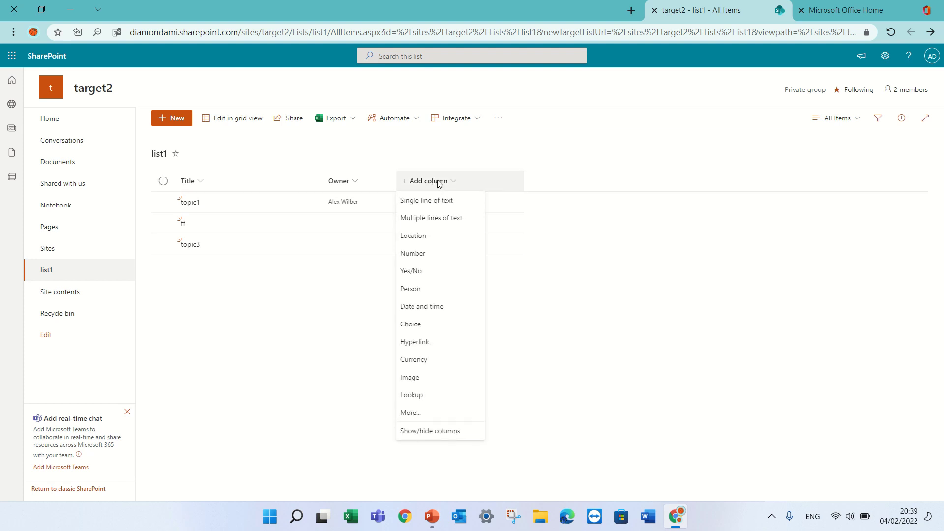
{"action": "left_click", "coordinate": [410, 412]}
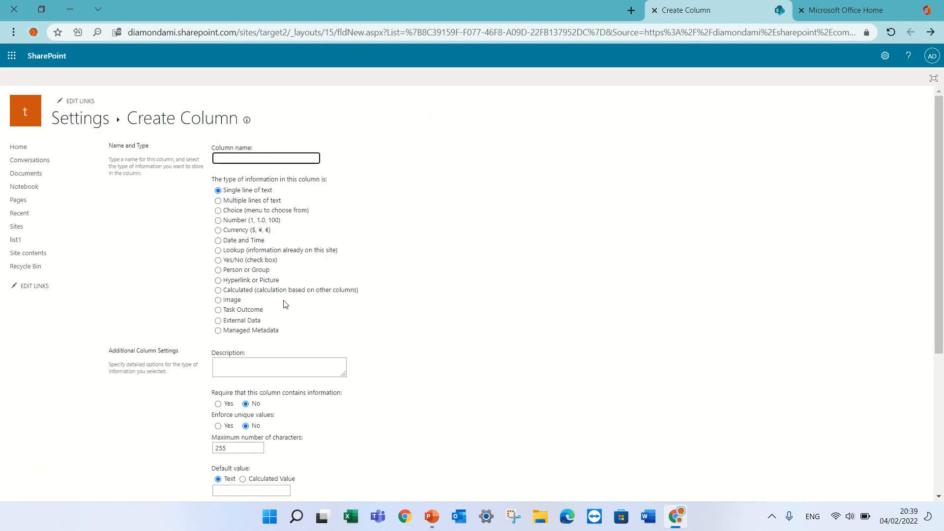
{"action": "left_click", "coordinate": [218, 249]}
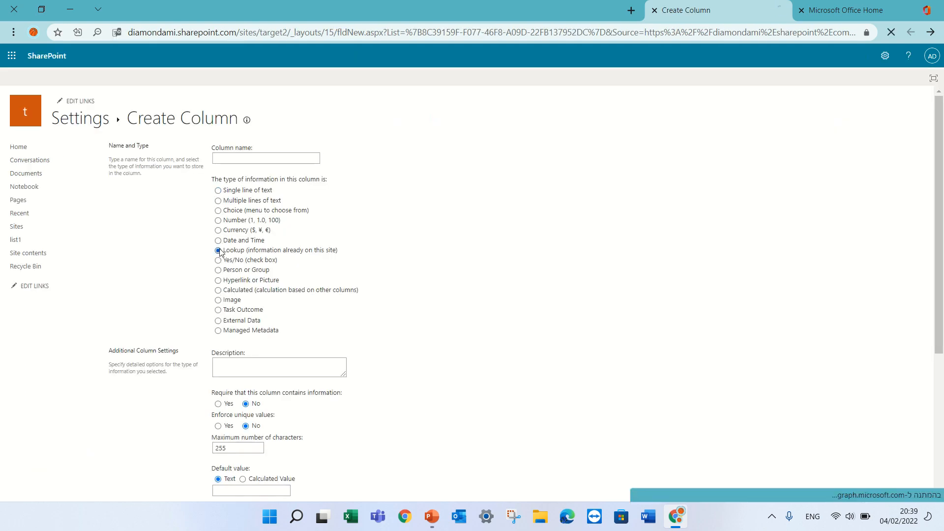
{"action": "scroll", "coordinate": [639, 255], "scroll_direction": "down", "scroll_amount": 5}
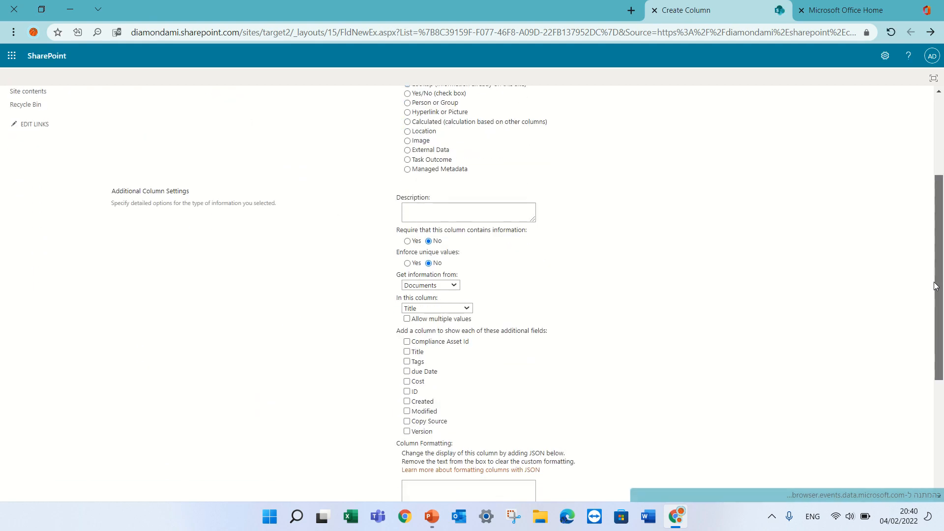
{"action": "left_click", "coordinate": [455, 285]}
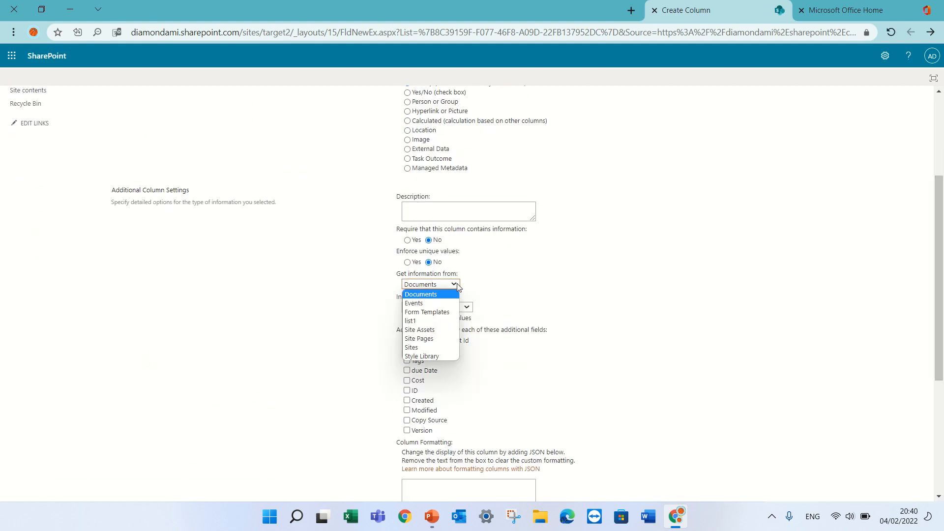
{"action": "left_click", "coordinate": [443, 348]}
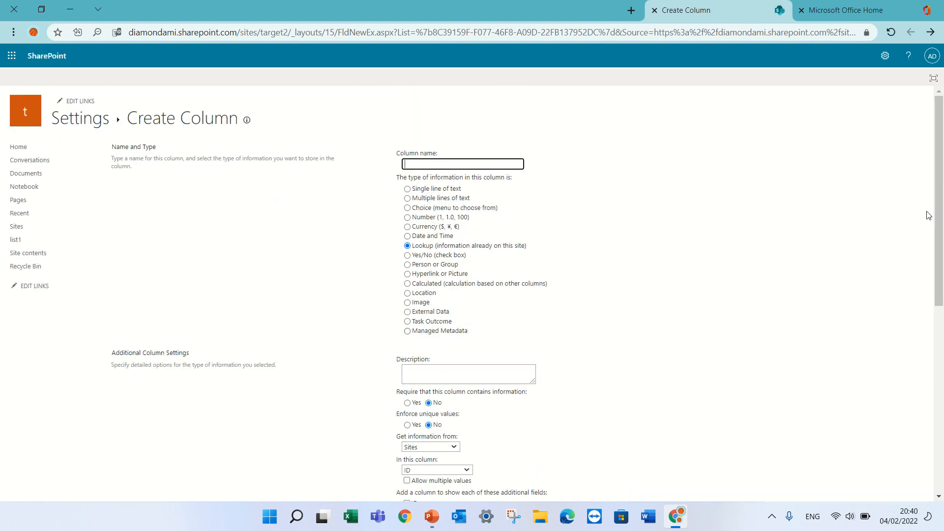
{"action": "left_click_drag", "start_coordinate": [938, 207], "coordinate": [935, 331]}
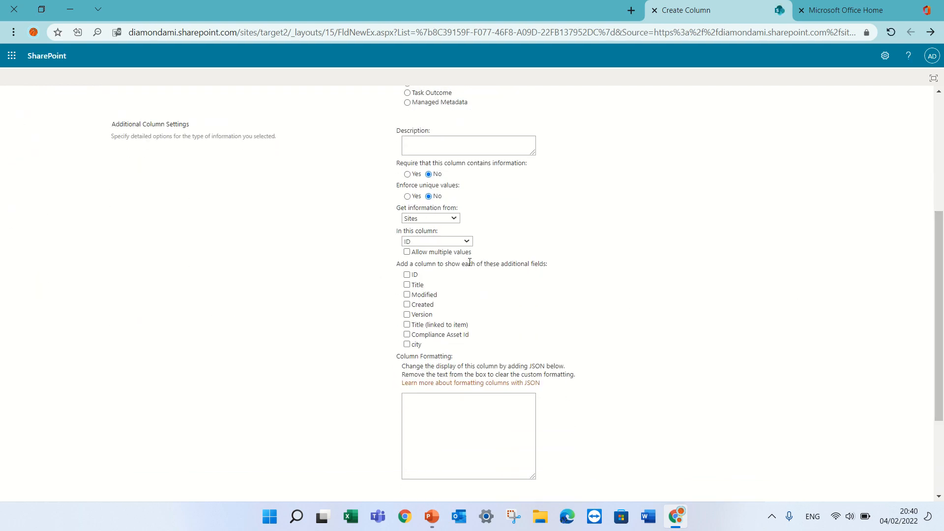
{"action": "left_click", "coordinate": [436, 241]}
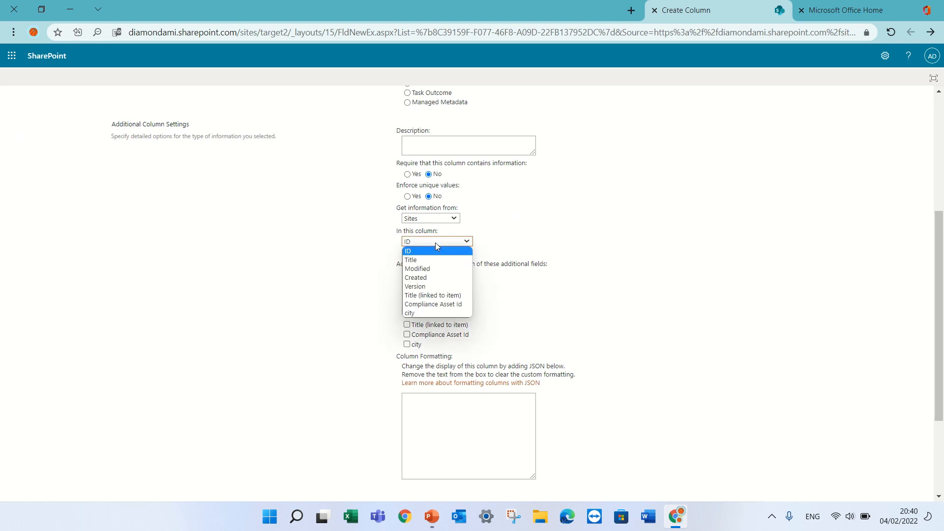
{"action": "left_click", "coordinate": [428, 256]}
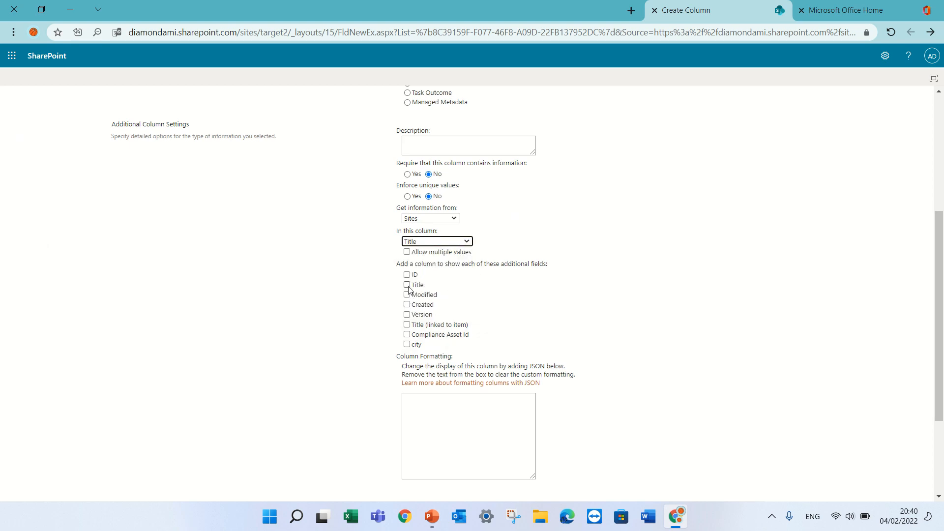
{"action": "left_click_drag", "start_coordinate": [941, 357], "coordinate": [940, 472]}
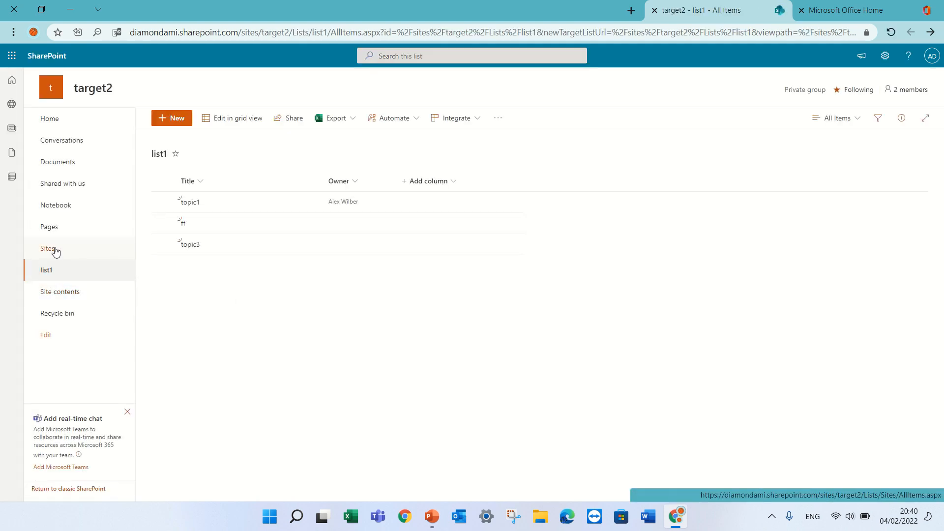
Check the countries and cities in the Sites list, then return to list1.
{"action": "left_click", "coordinate": [48, 249]}
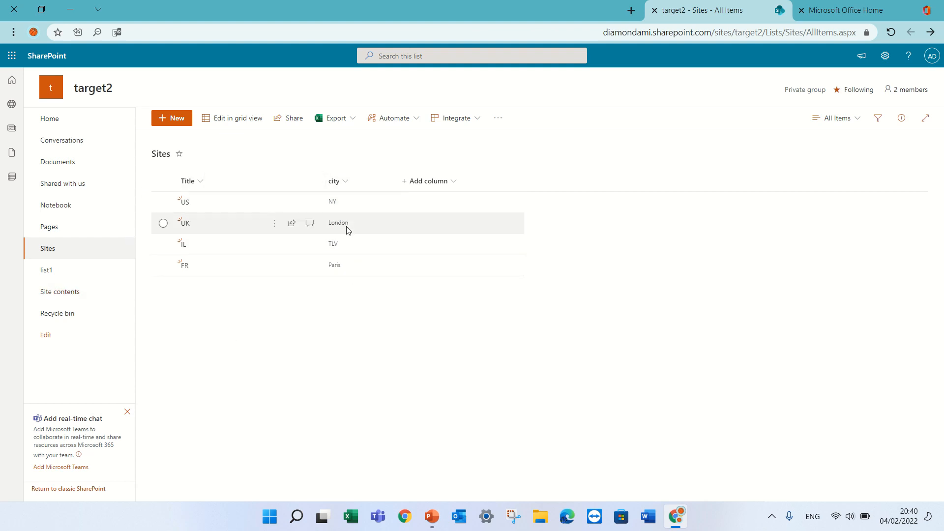
{"action": "left_click", "coordinate": [56, 270]}
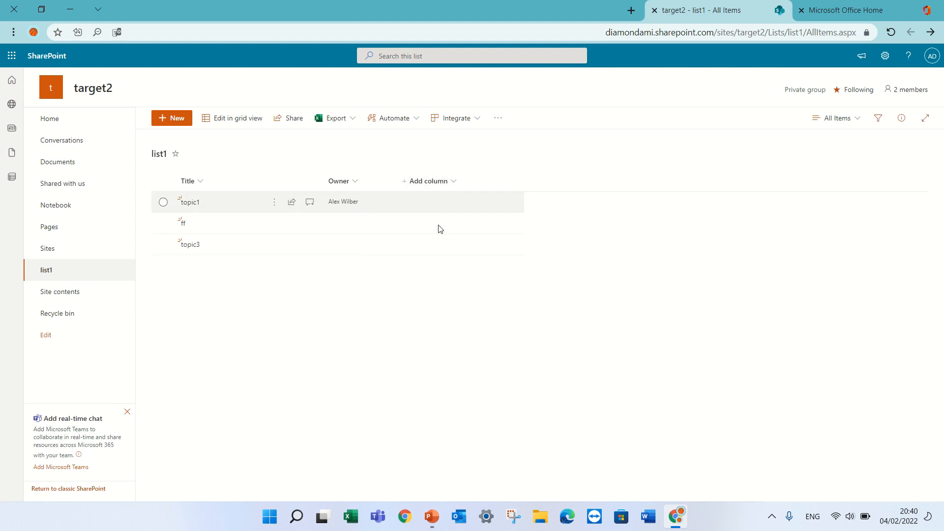
{"action": "mouse_move", "coordinate": [432, 244]}
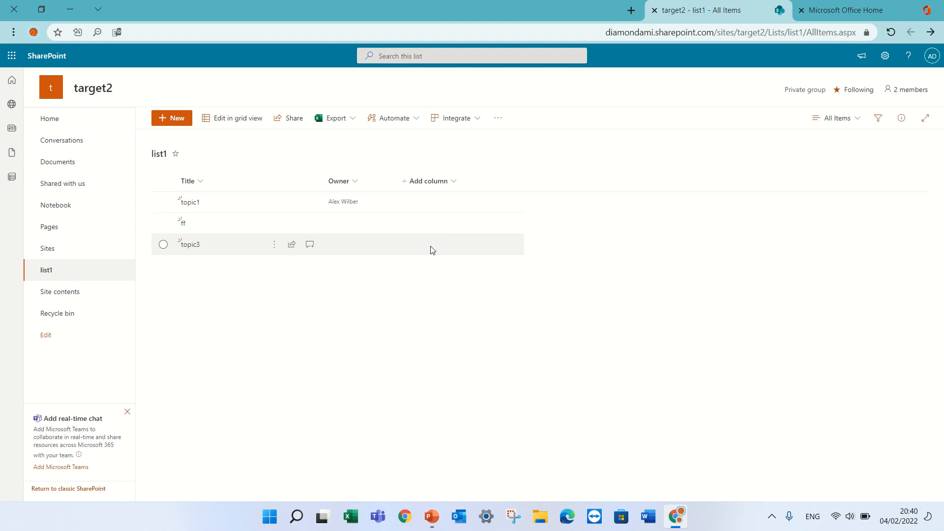
Start a new lookup column on list1 sourced from the Sites list's Title.
{"action": "left_click", "coordinate": [432, 187]}
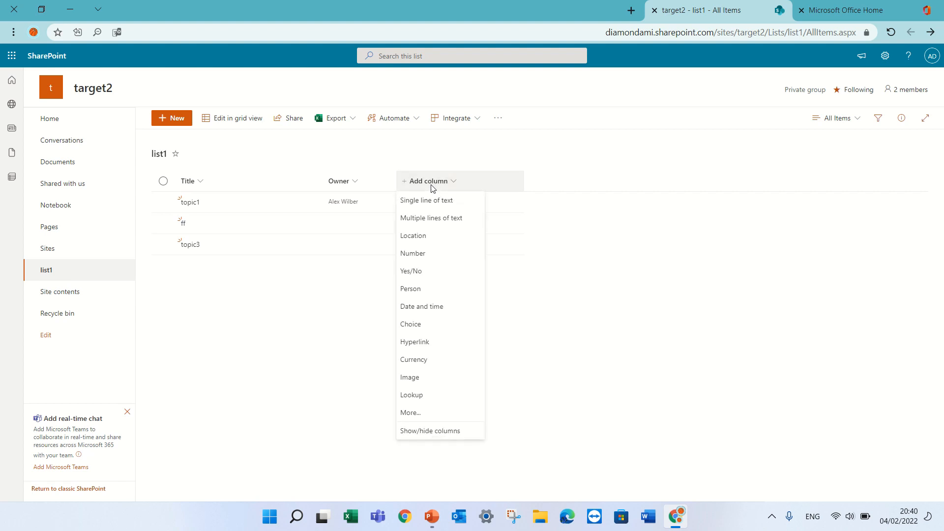
{"action": "left_click", "coordinate": [412, 395]}
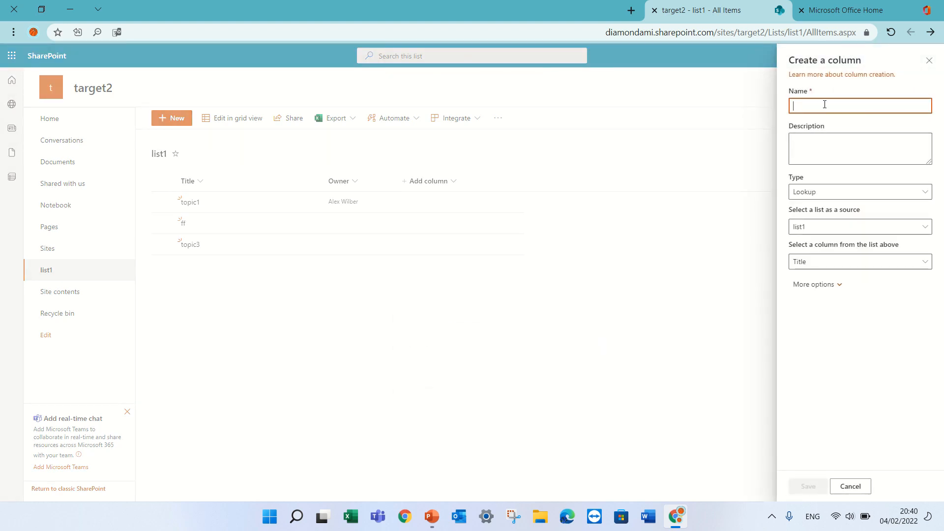
{"action": "type", "text": "site5"}
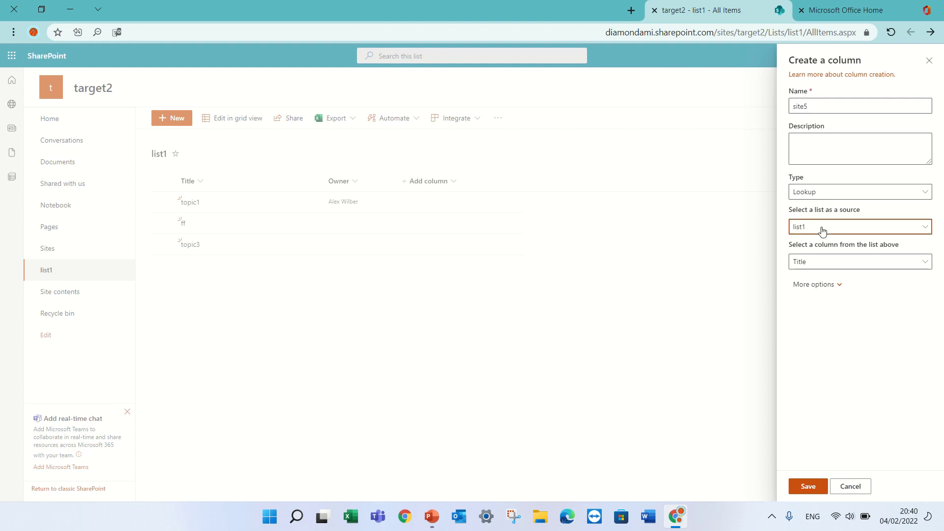
{"action": "left_click", "coordinate": [817, 228]}
{"action": "left_click", "coordinate": [816, 351]}
Under More options, also bring in city from Sites and allow multiple selections.
{"action": "left_click", "coordinate": [839, 284]}
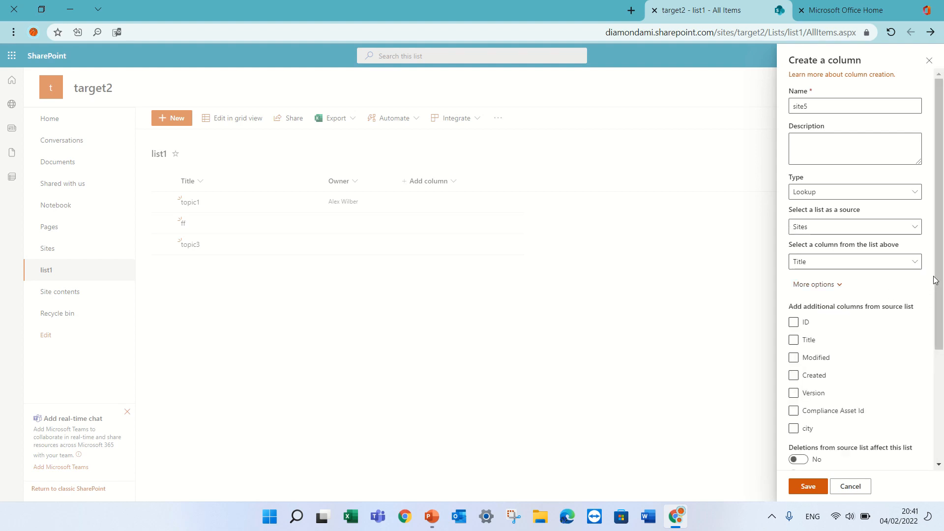
{"action": "left_click_drag", "start_coordinate": [938, 295], "coordinate": [938, 338]}
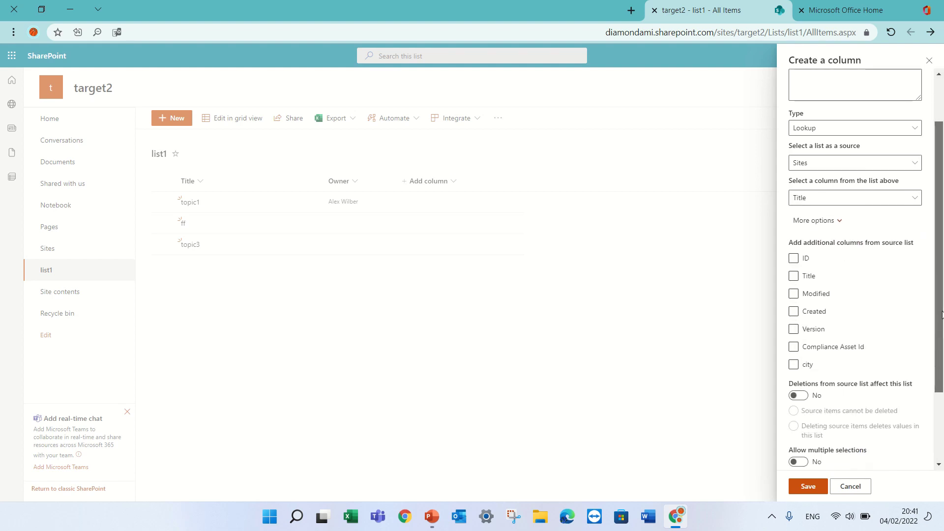
{"action": "left_click", "coordinate": [794, 364]}
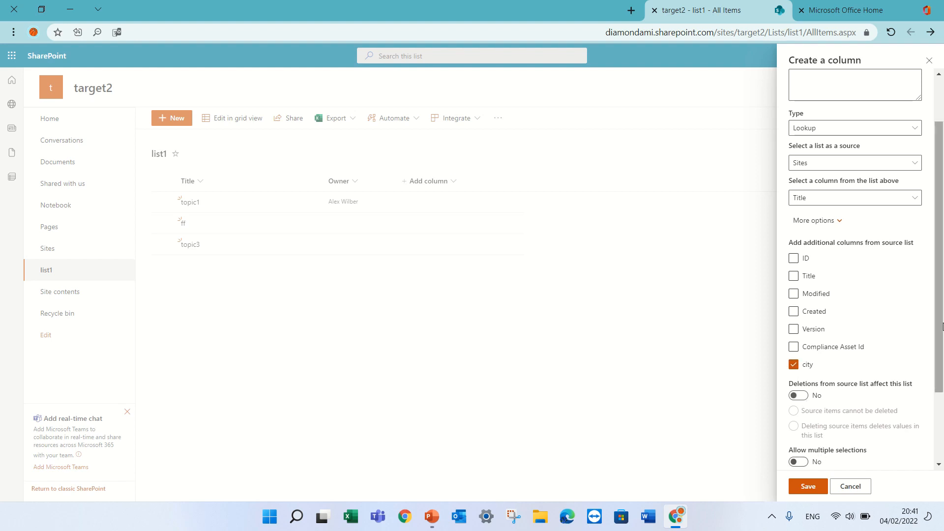
{"action": "scroll", "coordinate": [848, 368], "scroll_direction": "down", "scroll_amount": 3}
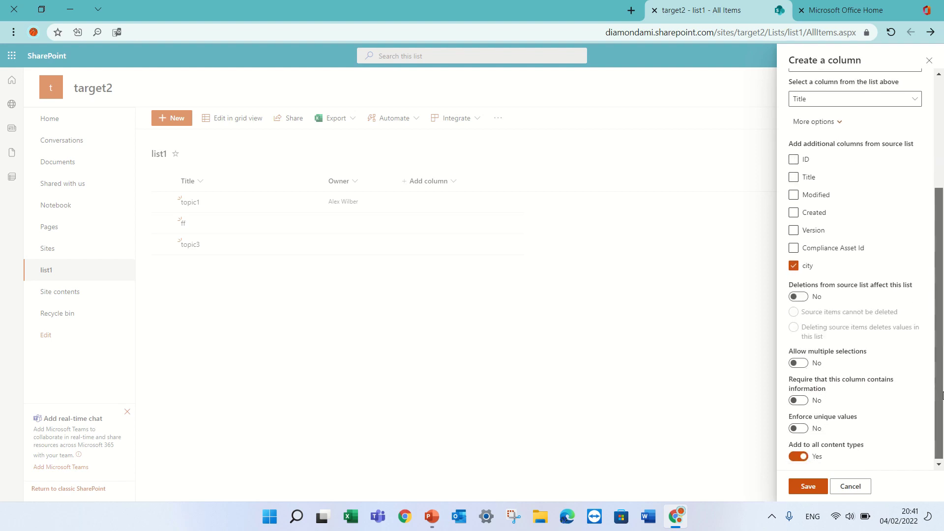
{"action": "left_click", "coordinate": [798, 361]}
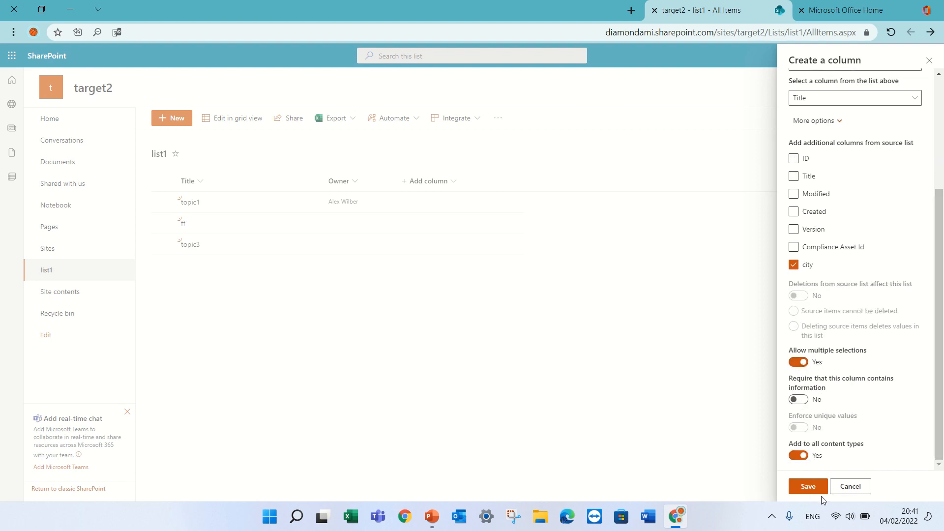
Save the site5 column, then add item topic2 linked to FR so it shows Paris.
{"action": "left_click", "coordinate": [810, 483]}
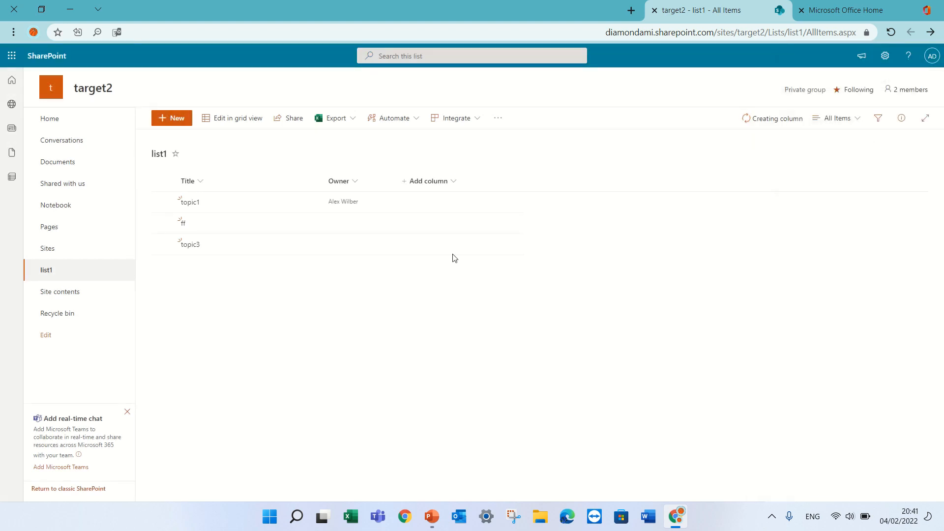
{"action": "left_click", "coordinate": [177, 119]}
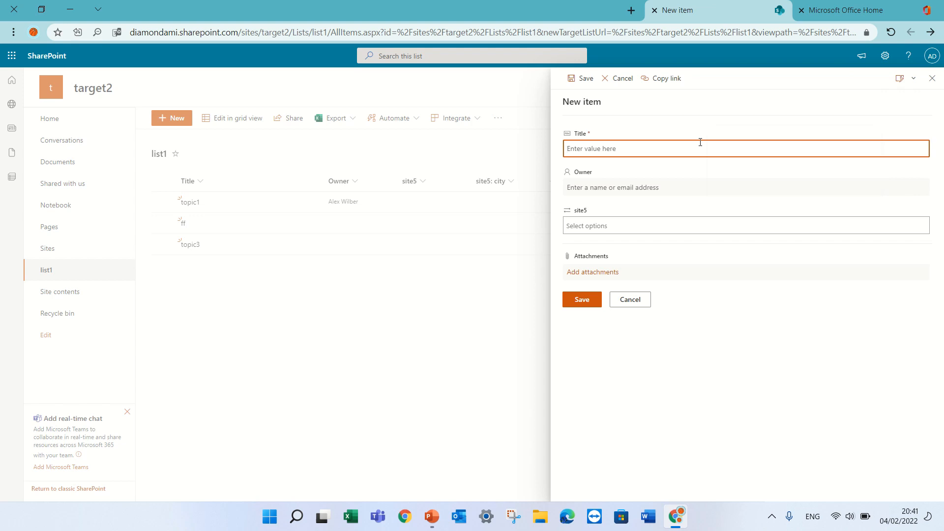
{"action": "type", "text": "topic2"}
{"action": "left_click", "coordinate": [616, 225]}
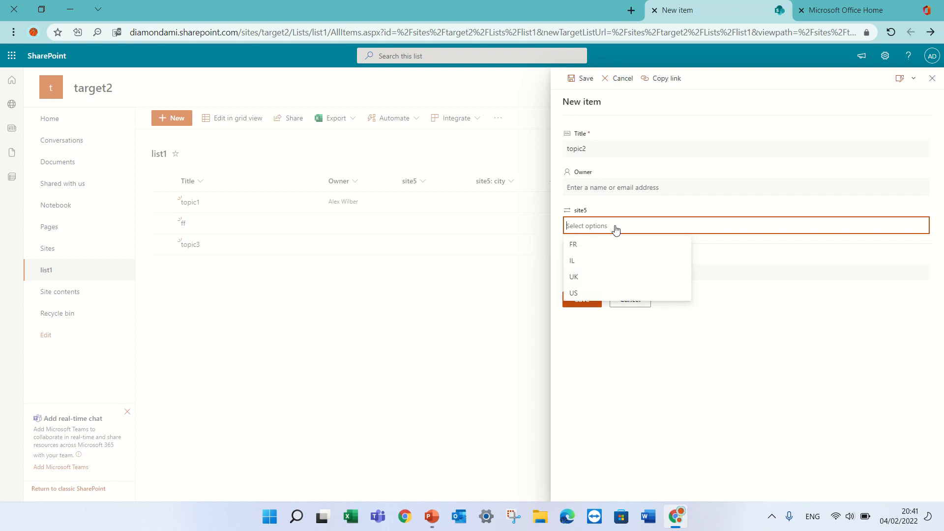
{"action": "left_click", "coordinate": [595, 246]}
{"action": "left_click", "coordinate": [583, 300]}
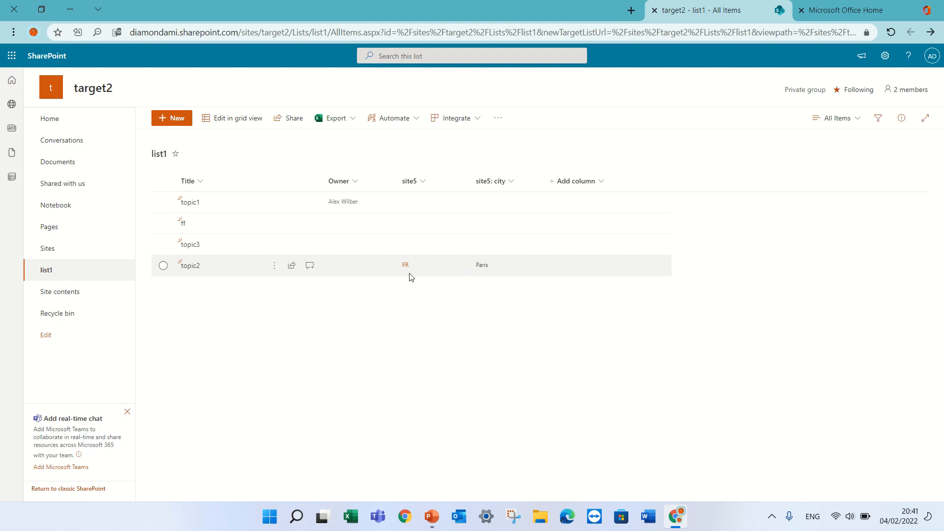
Edit topic2 to link UK as well as FR, giving city Paris; London.
{"action": "left_click", "coordinate": [191, 265]}
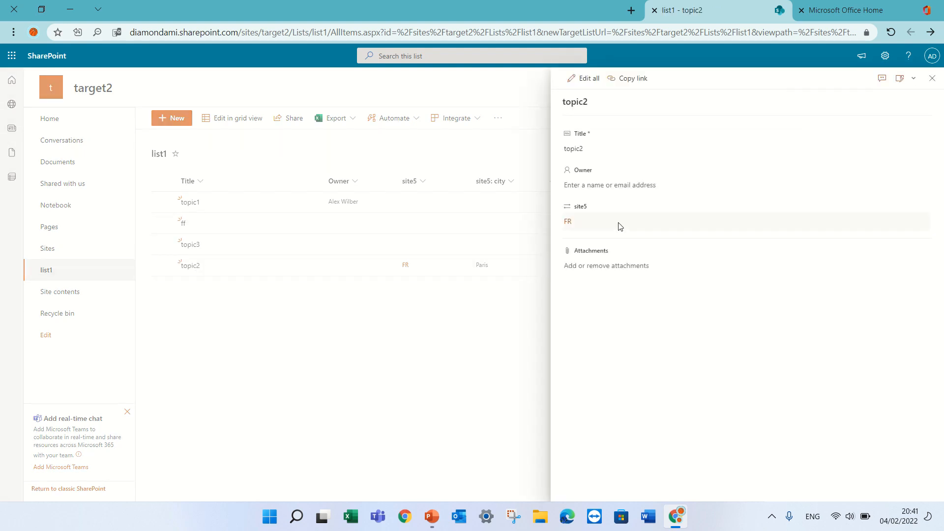
{"action": "left_click", "coordinate": [619, 226]}
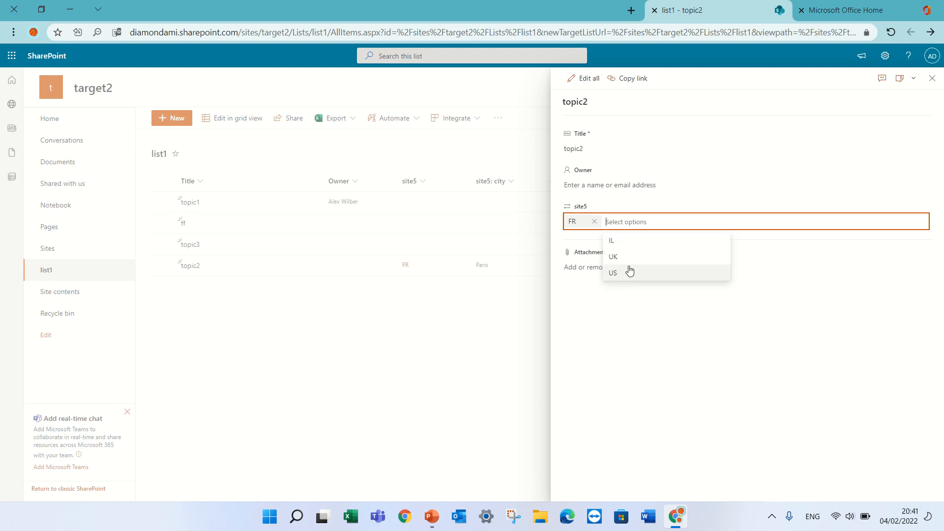
{"action": "left_click", "coordinate": [613, 256]}
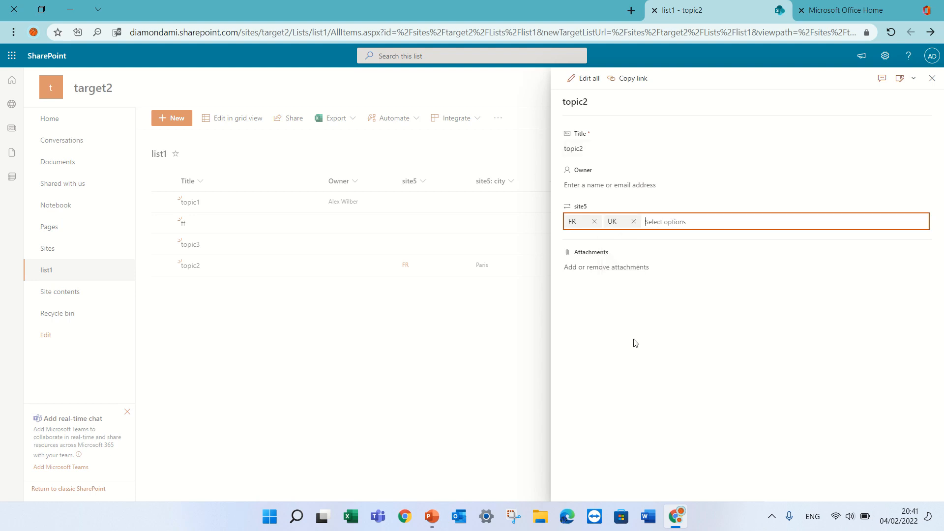
{"action": "left_click", "coordinate": [693, 393]}
{"action": "left_click", "coordinate": [478, 398]}
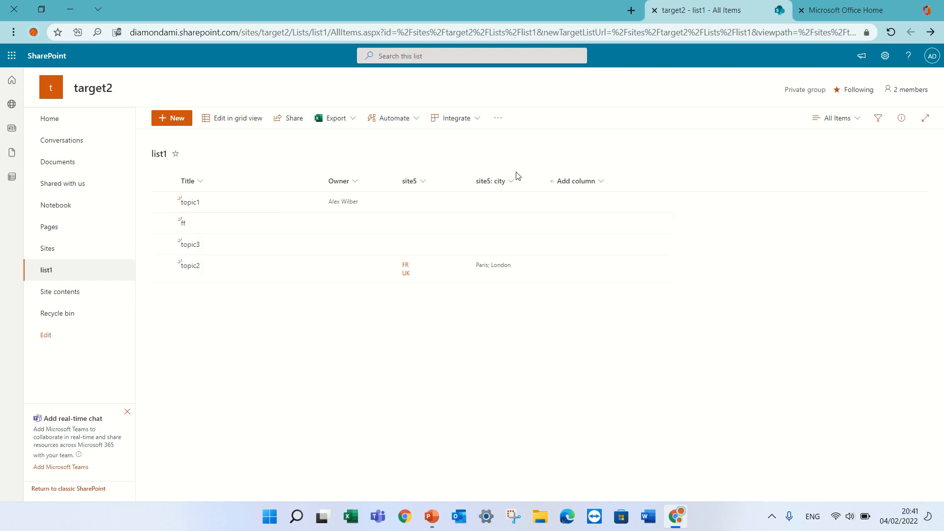
Peek at the column types menu and dismiss it without adding one.
{"action": "left_click", "coordinate": [575, 180]}
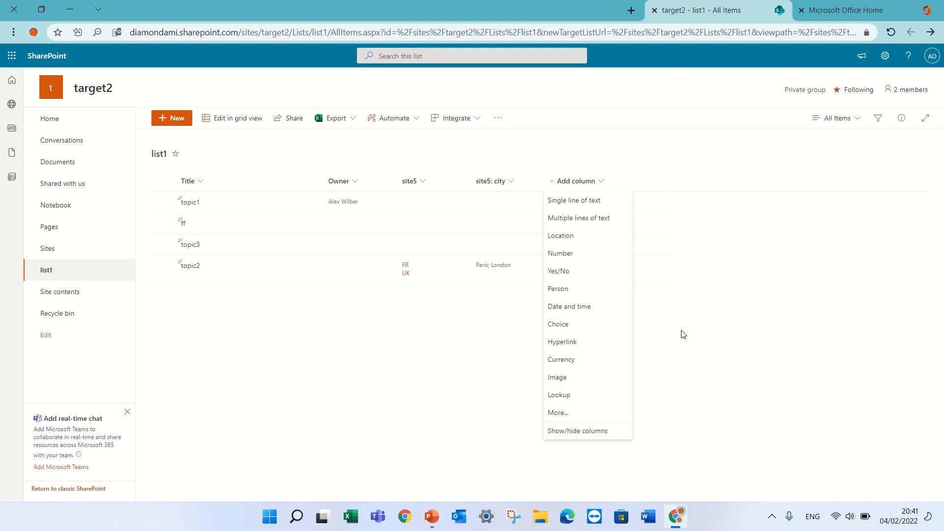
{"action": "left_click", "coordinate": [727, 252]}
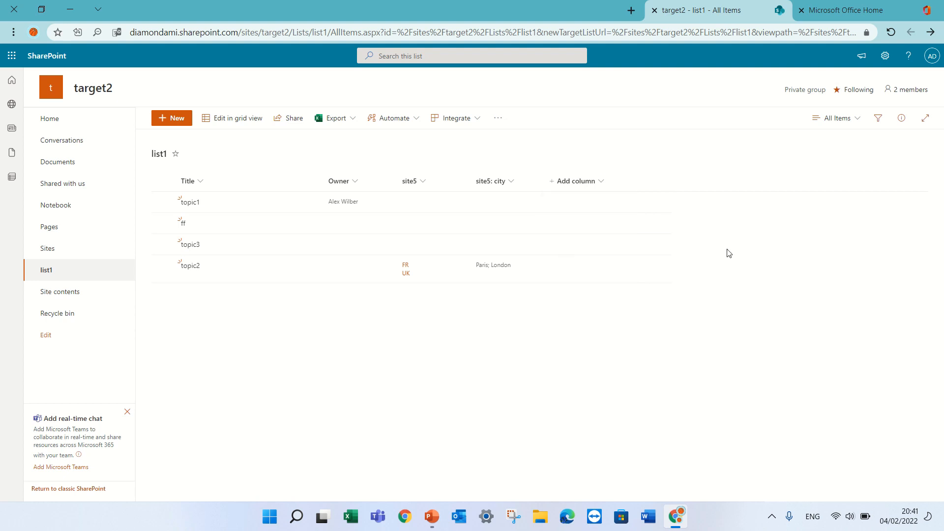